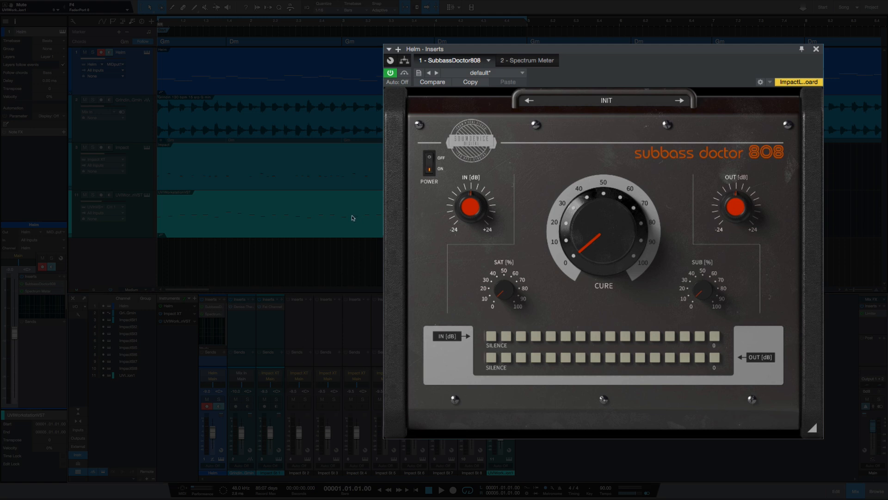
# - Play the song with its full mix and turn off record arming on the Helm channel, ending with playback stopped
pyautogui.press('space')
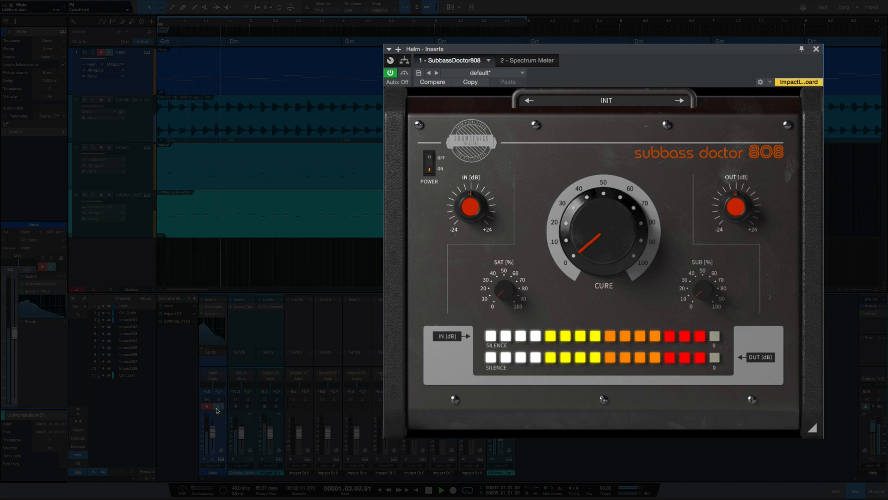
pyautogui.click(207, 406)
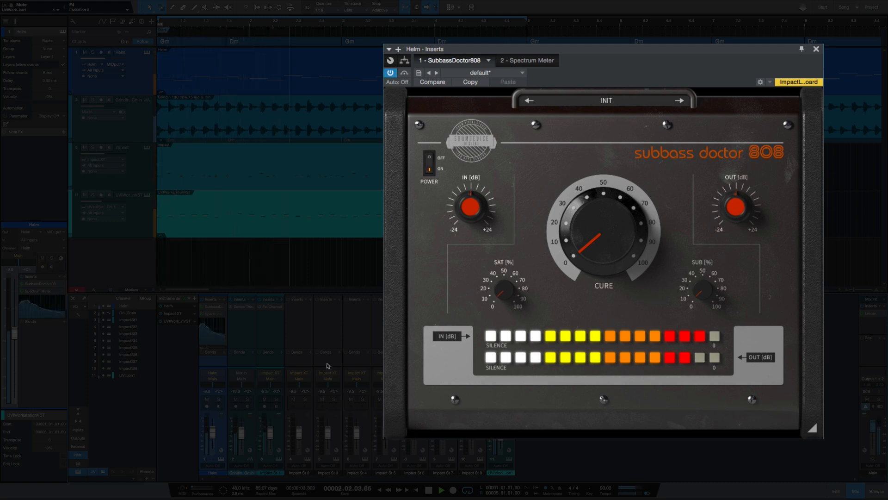
pyautogui.press('space')
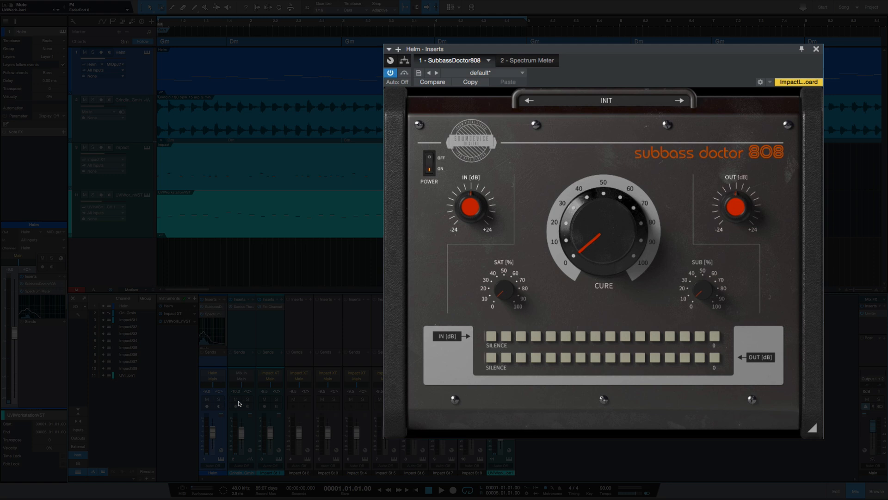
# - Mute the audio channel beside Helm in the mixer and listen to the song without it
pyautogui.click(236, 400)
pyautogui.press('space')
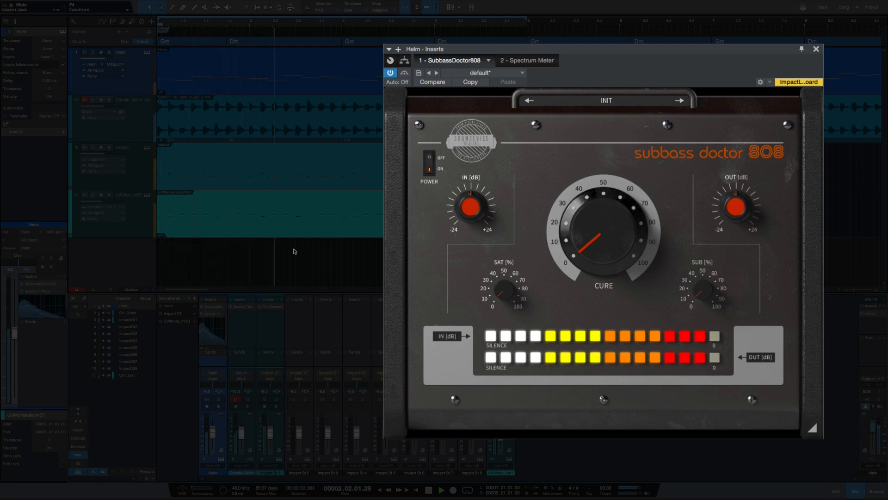
pyautogui.press('space')
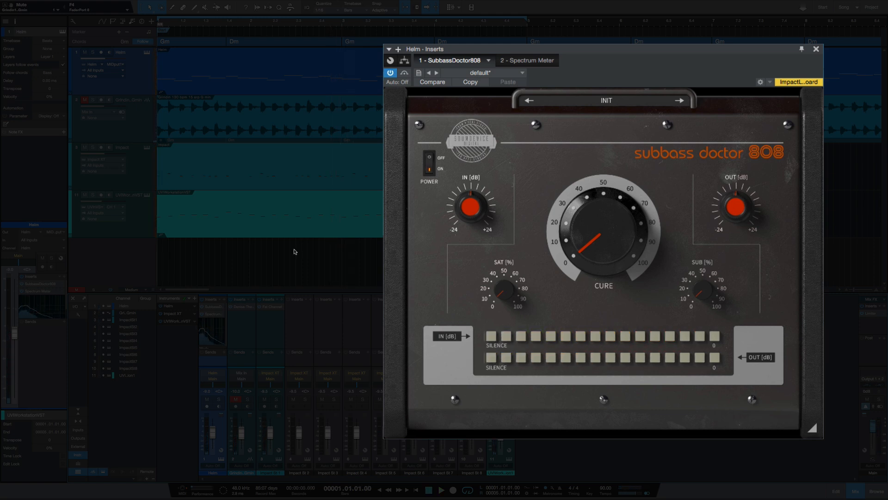
# - Look through the SubbassDoctor808 preset list and close it without loading a preset
pyautogui.click(609, 101)
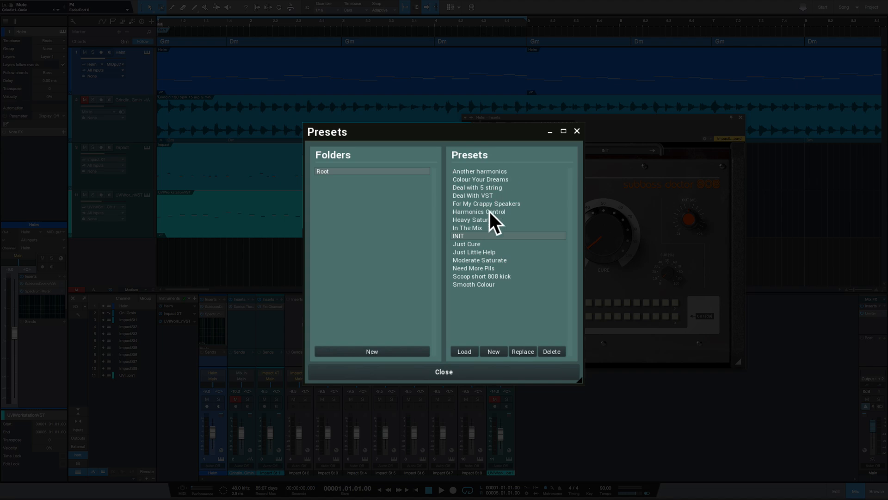
pyautogui.click(477, 374)
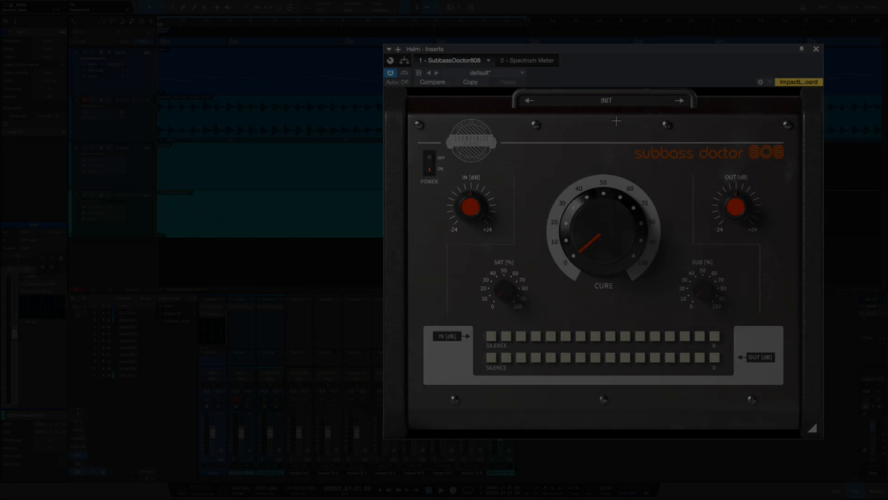
# - Audition the Just Cure and Just Little Help presets during playback, comparing the second with the plug-in powered off and on
pyautogui.press('space')
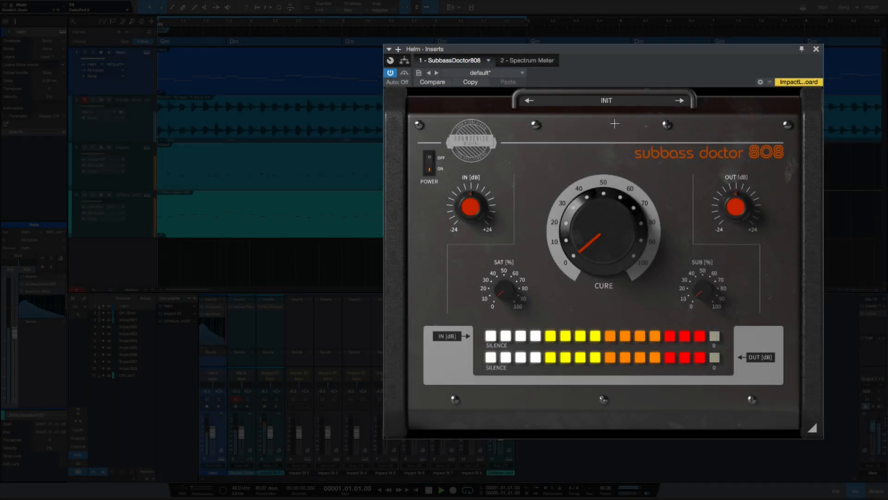
pyautogui.click(679, 100)
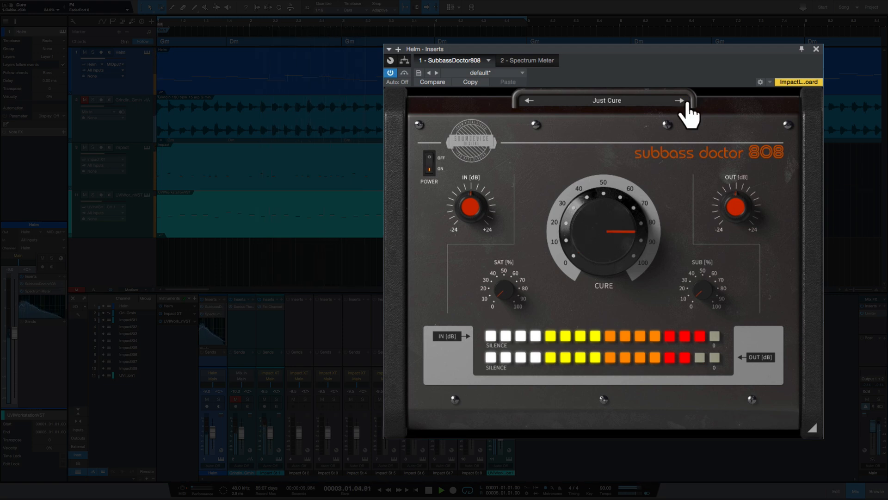
pyautogui.click(687, 102)
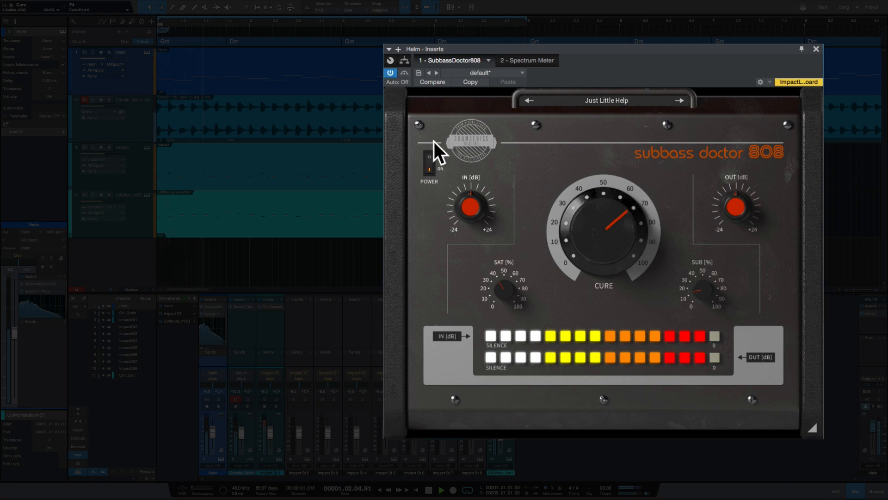
pyautogui.click(430, 164)
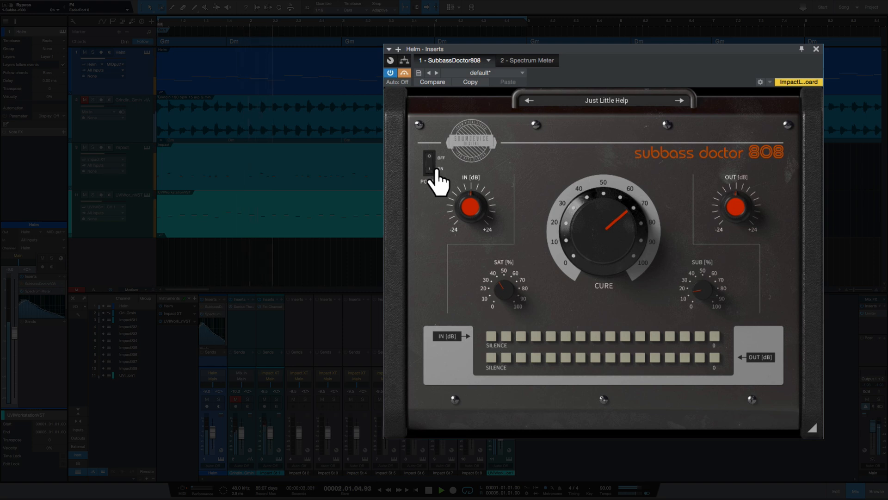
pyautogui.click(432, 169)
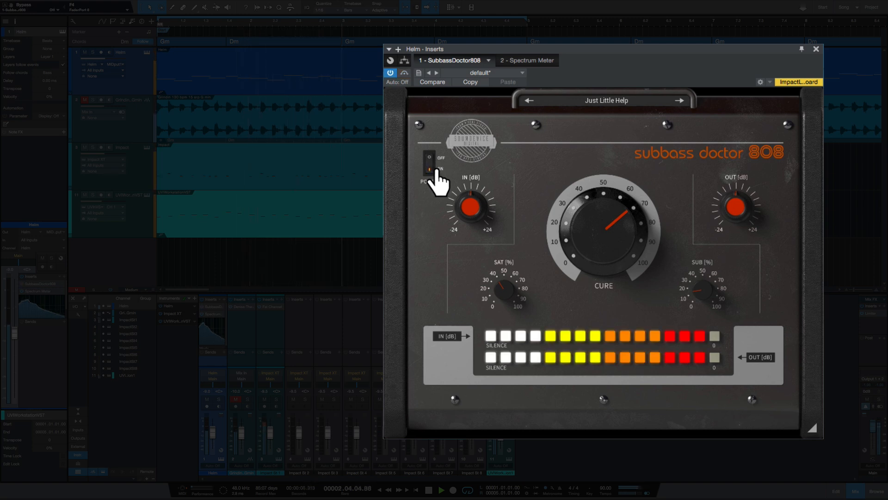
# - Audition the presets from Moderate Saturate through Need More Pils and Scoop short 808 kick to Smooth Colour, comparing the last against bypass
pyautogui.click(688, 104)
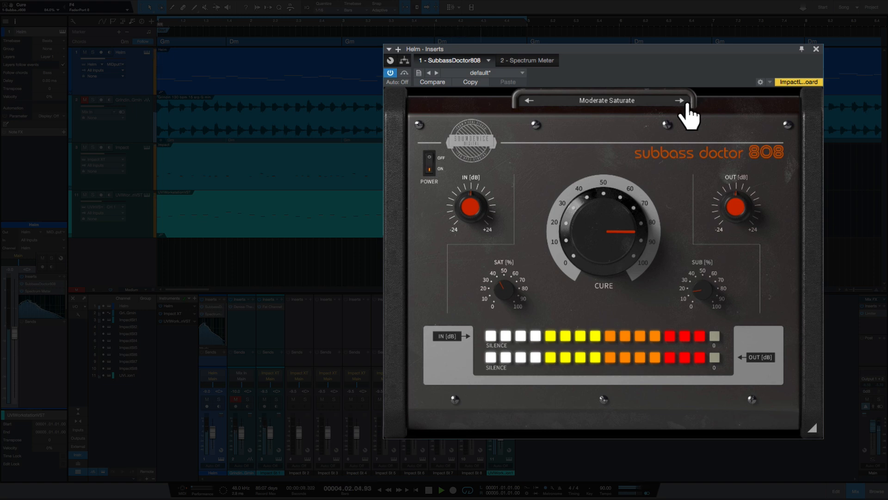
pyautogui.click(688, 106)
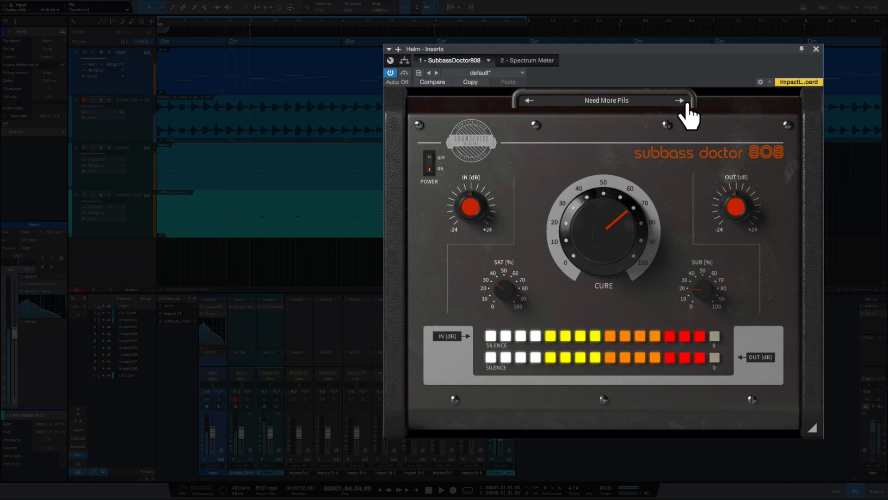
pyautogui.click(688, 106)
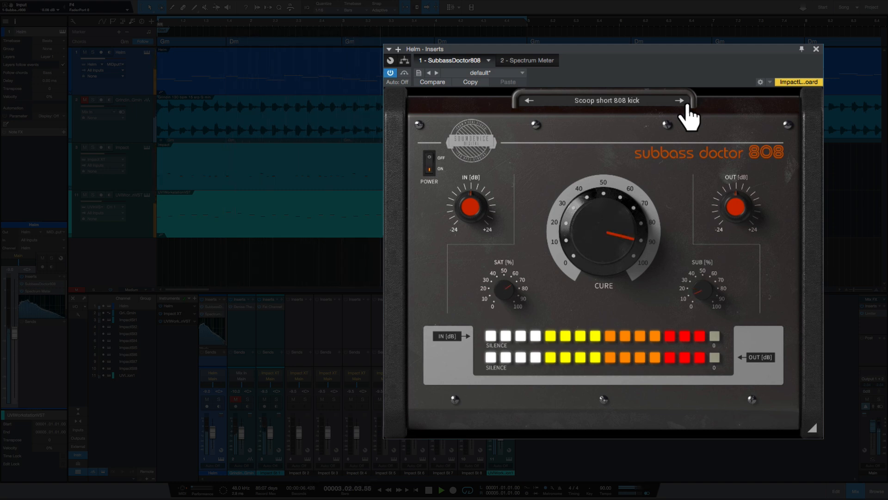
pyautogui.click(688, 106)
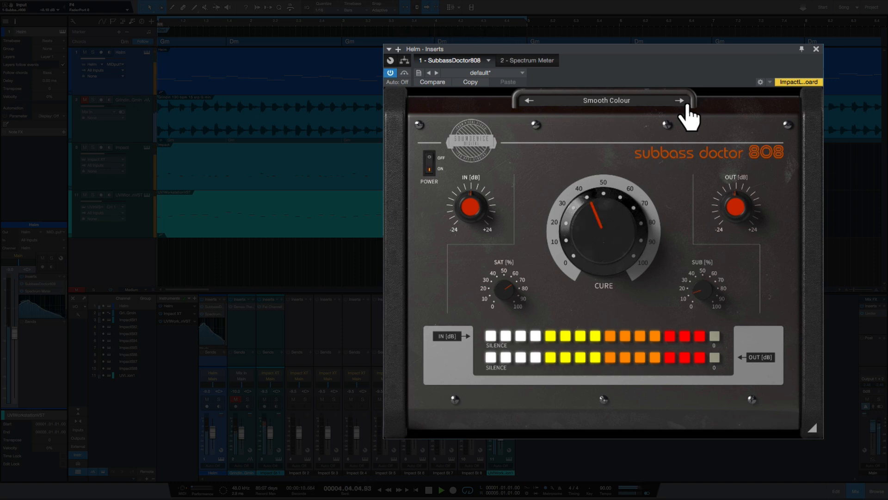
pyautogui.click(404, 73)
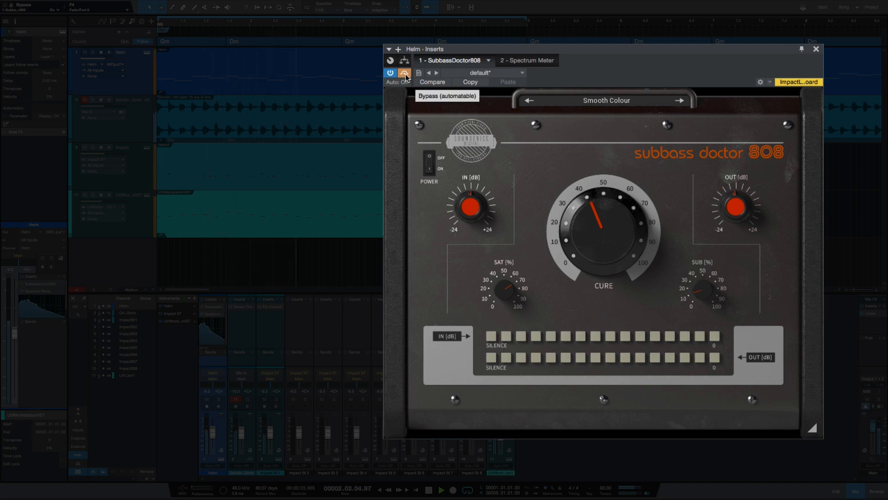
pyautogui.click(405, 74)
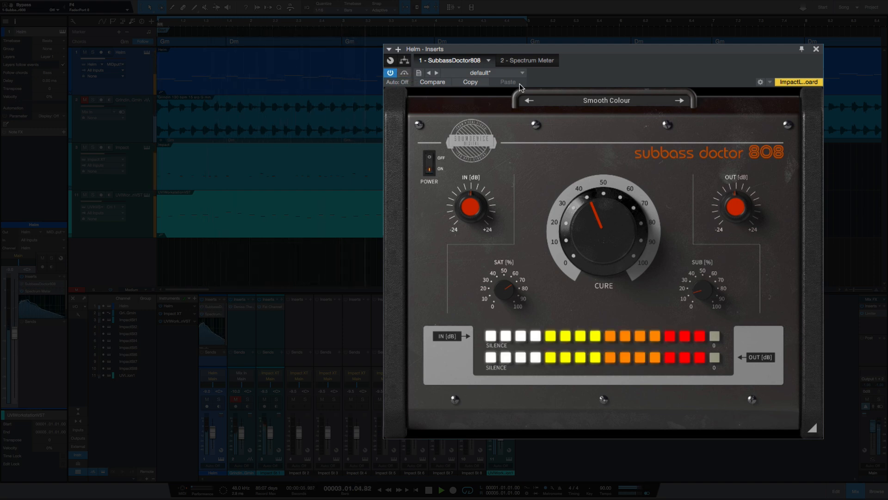
# - Audition the presets from Another harmonics onward, stopping at Heavy Saturate, and compare that preset against the bypassed signal
pyautogui.click(688, 102)
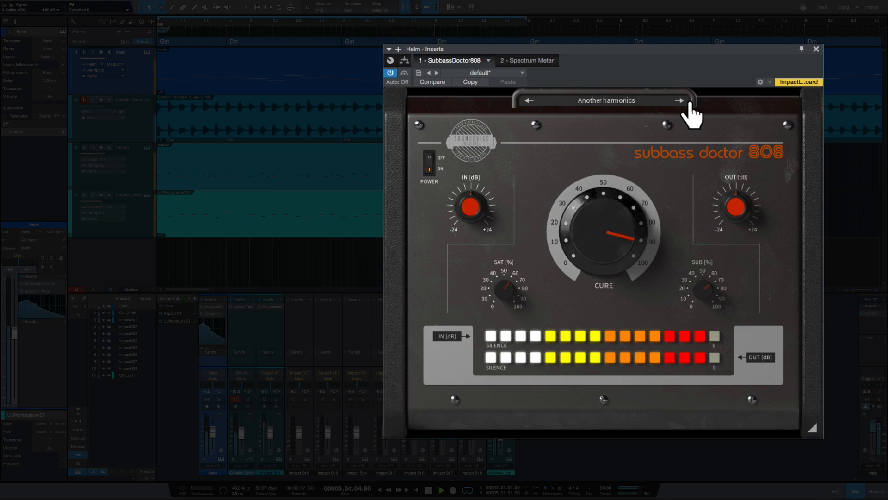
pyautogui.click(688, 101)
pyautogui.click(689, 102)
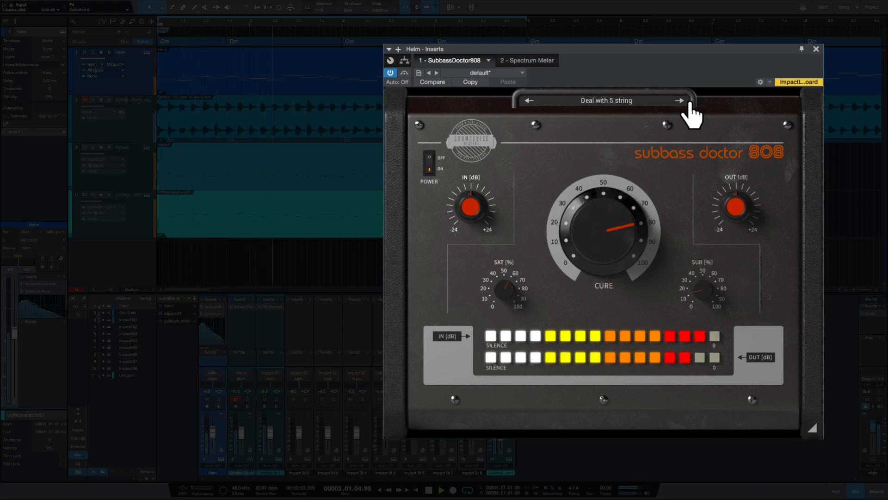
pyautogui.click(689, 103)
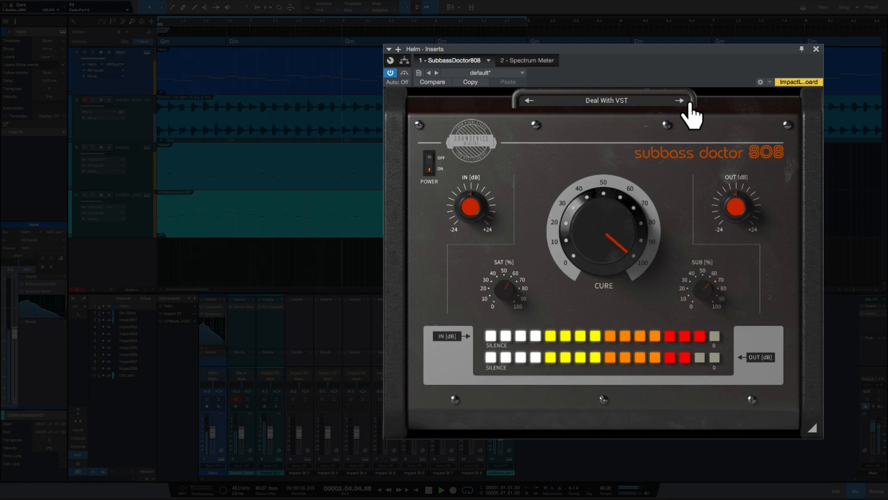
pyautogui.click(690, 102)
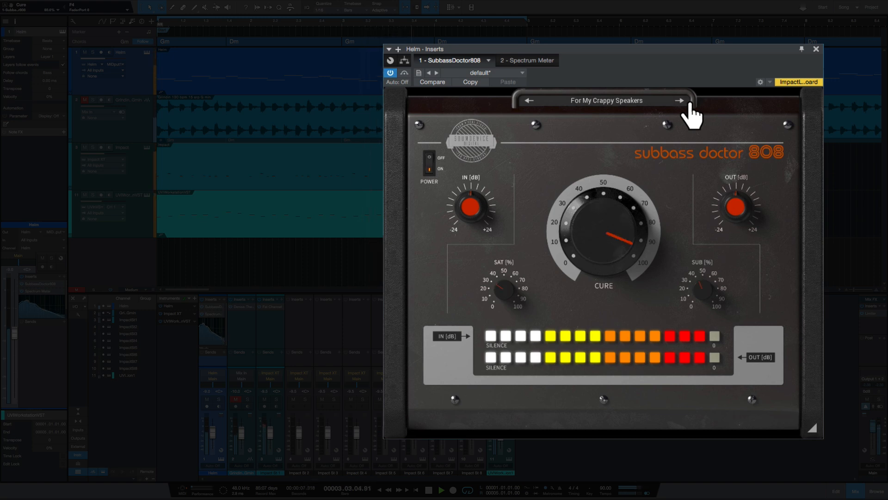
pyautogui.click(690, 103)
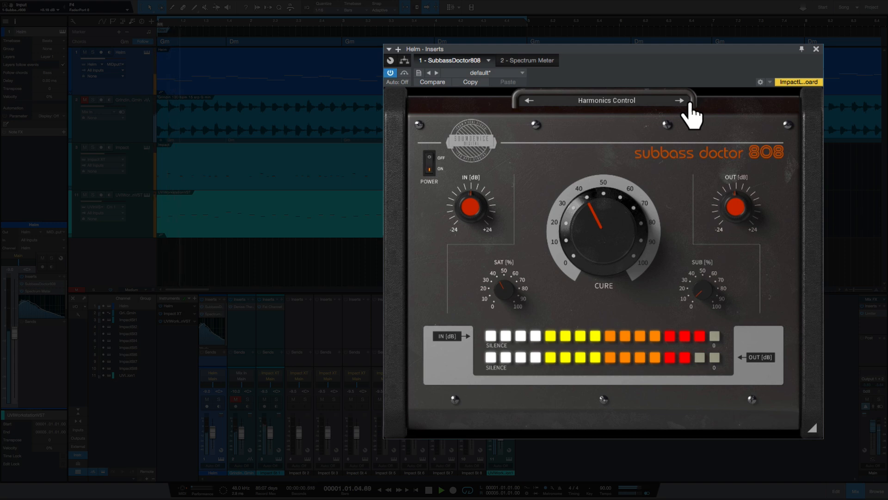
pyautogui.click(689, 102)
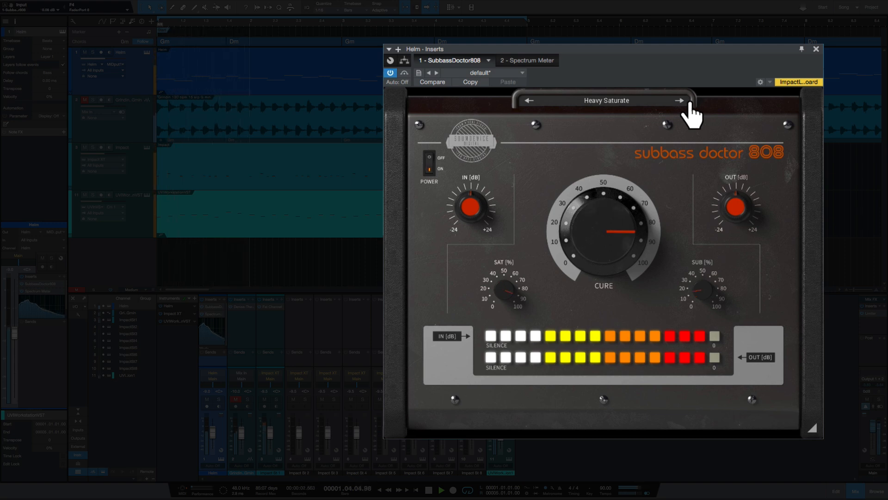
pyautogui.click(404, 73)
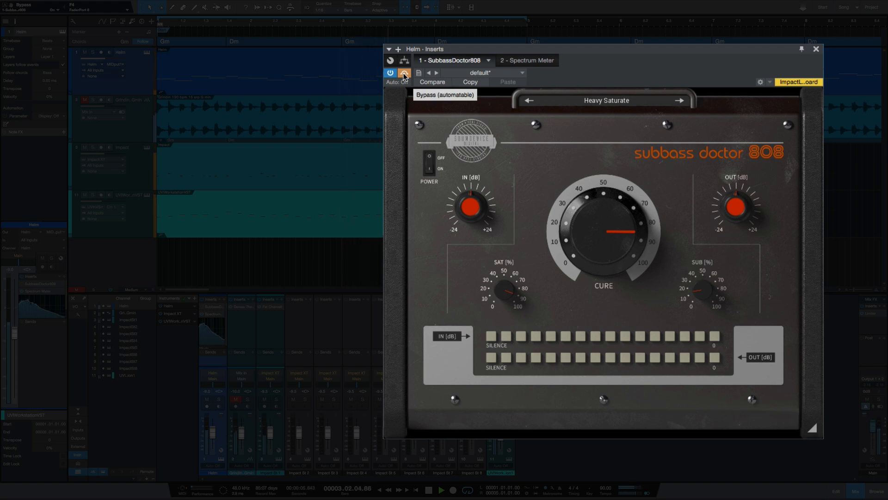
pyautogui.click(404, 73)
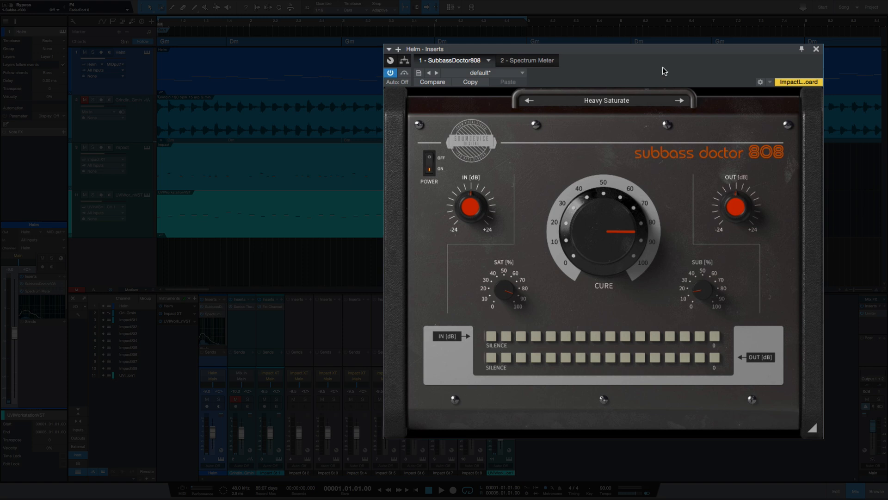
# - Reset the plug-in's SAT and SUB amounts to 0%
pyautogui.moveTo(654, 49); pyautogui.dragTo(653, 54)
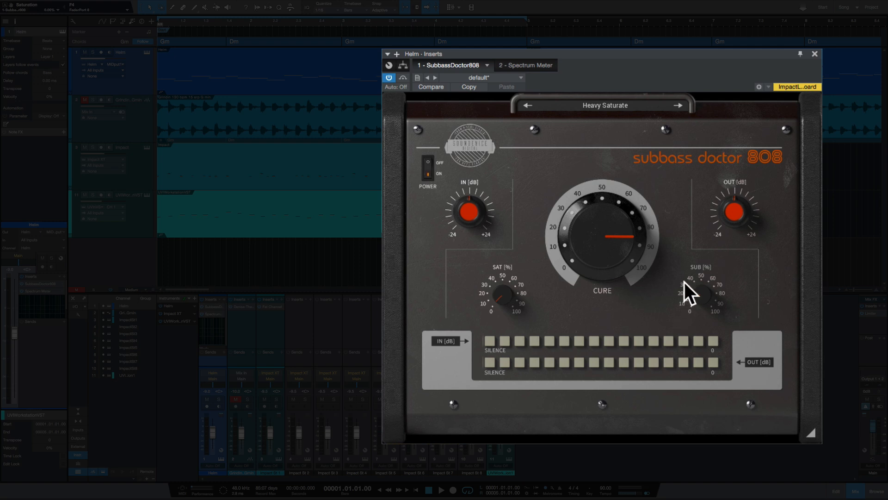
pyautogui.click(702, 295)
# - Sweep the CURE amount down and up during playback to hear its effect, leaving it at about 83%
pyautogui.moveTo(643, 231)
pyautogui.mouseDown()
pyautogui.moveTo(643, 289)
pyautogui.moveTo(643, 225)
pyautogui.mouseUp()
pyautogui.press('space')
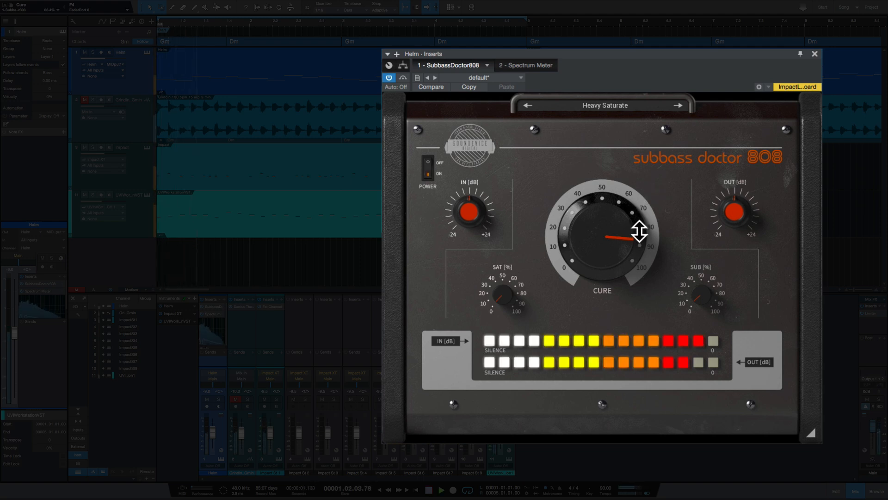
pyautogui.moveTo(609, 242); pyautogui.dragTo(609, 329)
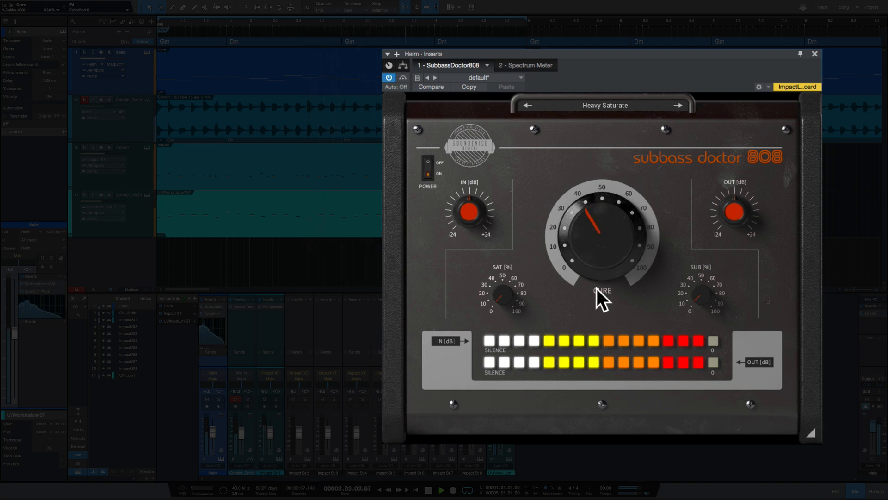
pyautogui.moveTo(595, 254); pyautogui.dragTo(598, 150)
pyautogui.moveTo(621, 237); pyautogui.dragTo(619, 243)
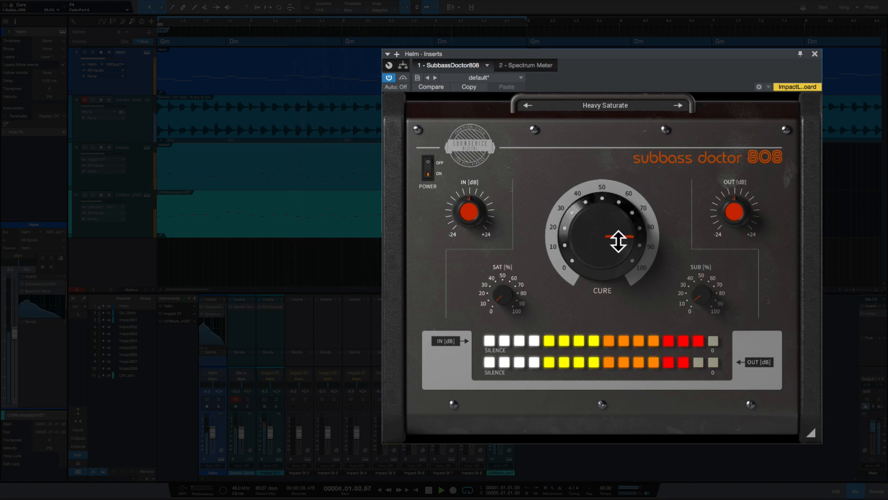
pyautogui.press('space')
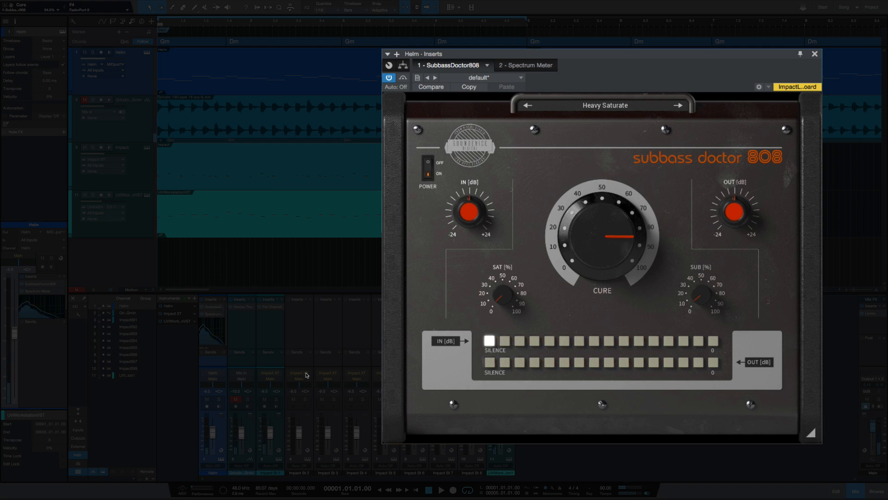
# - Solo the Helm channel and play it, comparing the sound with SubbassDoctor808 bypassed and active
pyautogui.click(218, 400)
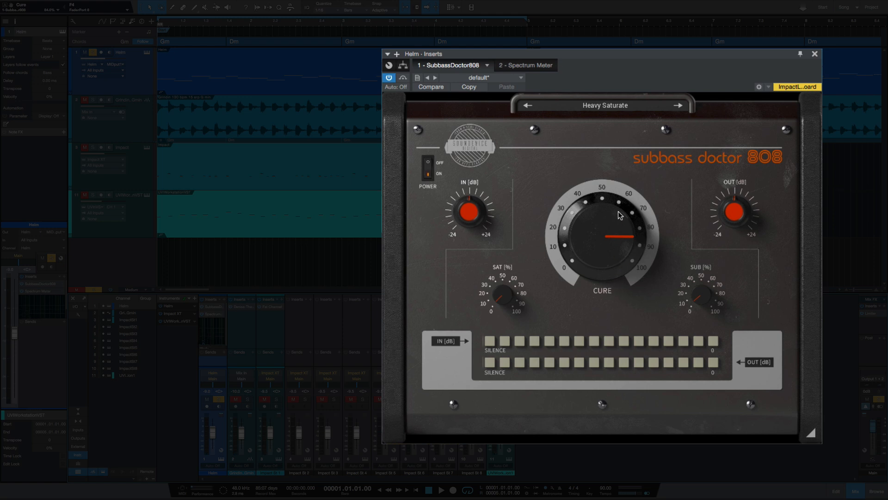
pyautogui.press('space')
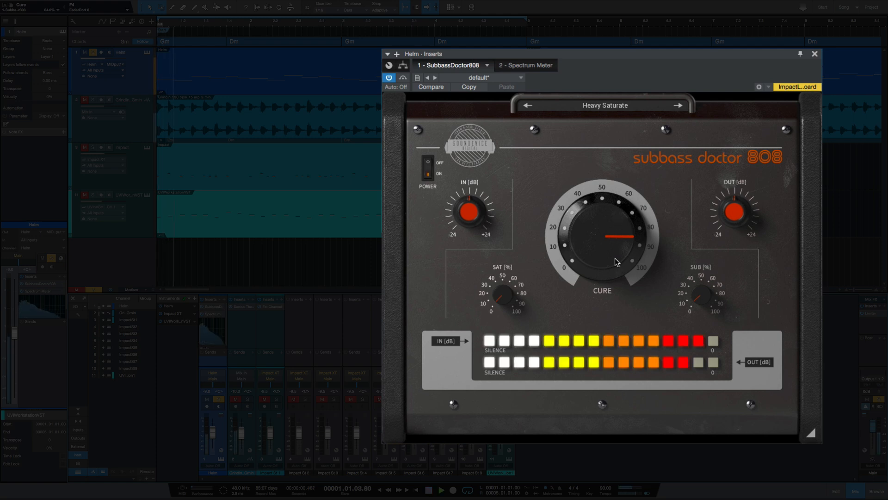
pyautogui.click(403, 78)
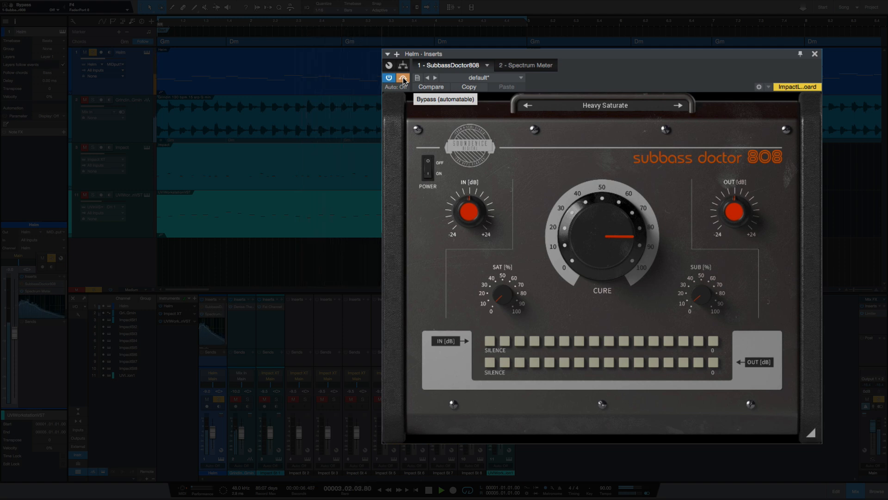
pyautogui.click(403, 78)
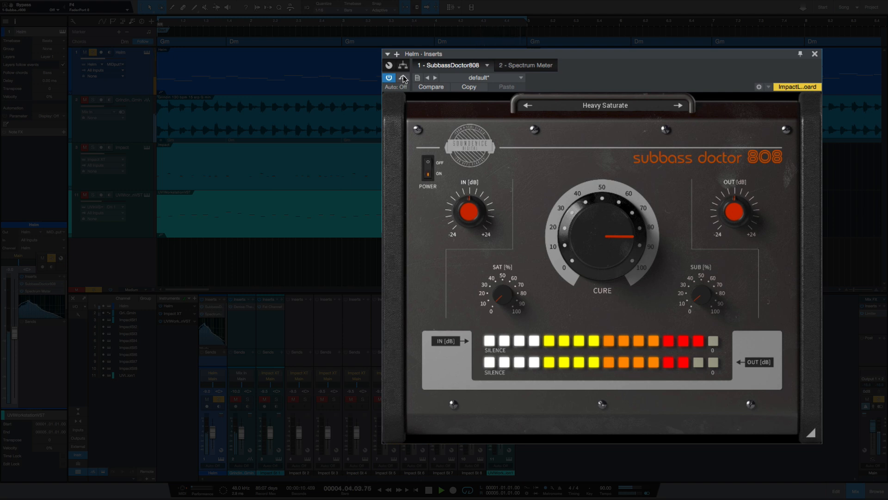
# - Raise the CURE amount to 100% during playback and compare the processed Helm sound with the bypassed signal
pyautogui.moveTo(579, 240); pyautogui.dragTo(579, 211)
pyautogui.click(404, 80)
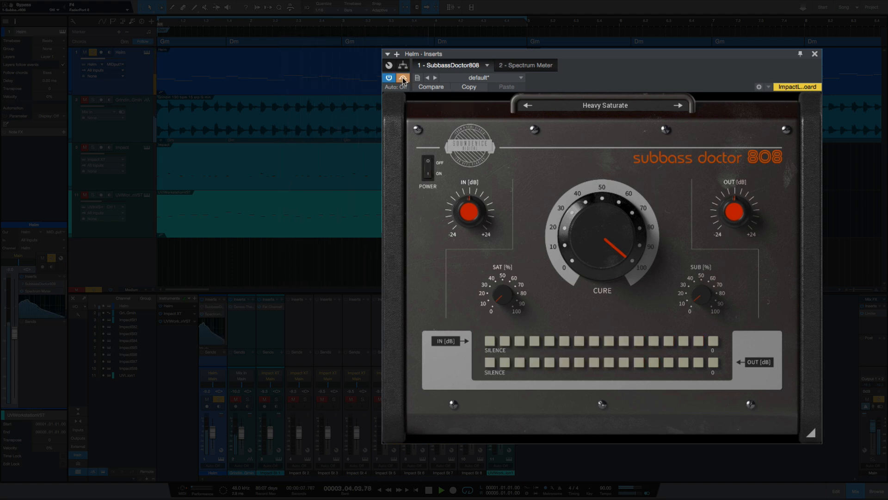
pyautogui.click(403, 79)
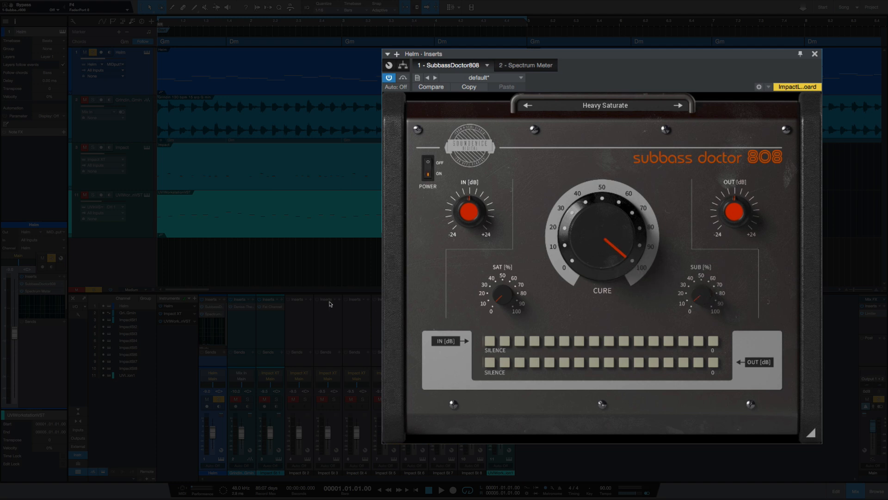
# - Open the Helm channel's Spectrum Meter beside the SubbassDoctor808 window and play the track
pyautogui.click(214, 315)
pyautogui.moveTo(521, 12); pyautogui.dragTo(523, 85)
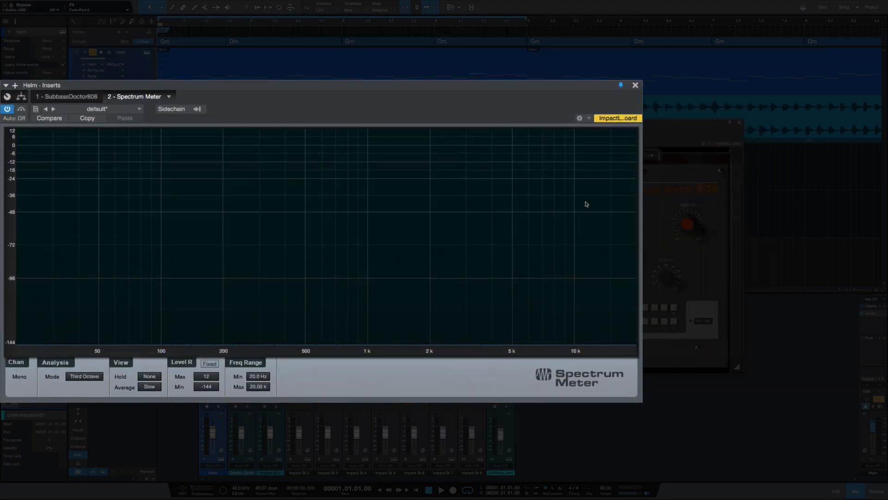
pyautogui.click(647, 252)
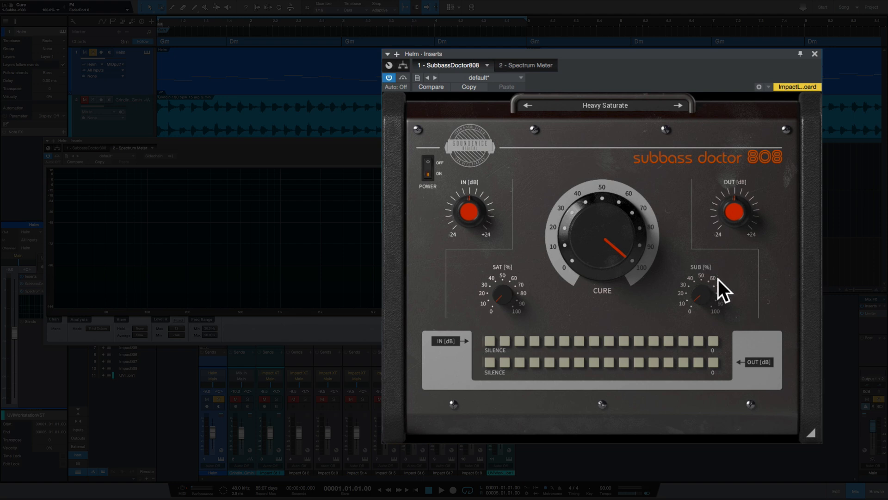
pyautogui.press('space')
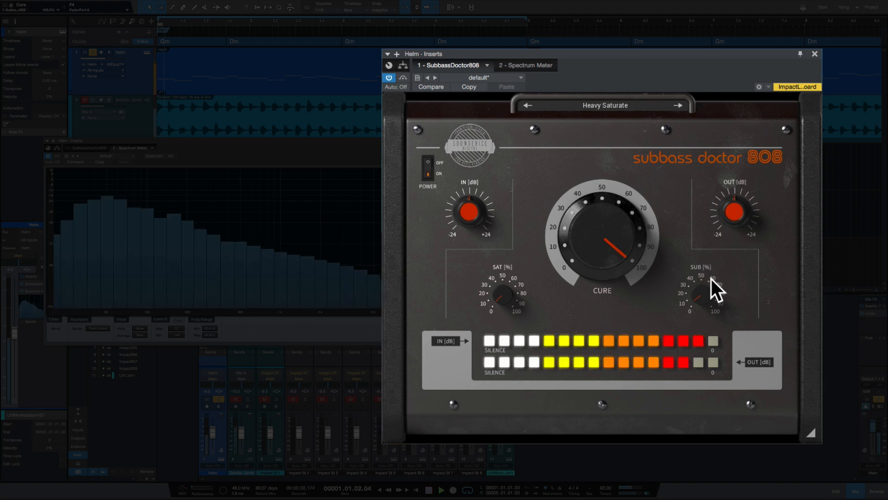
# - Raise the SUB amount to about 70% during playback and compare the result with the bypassed signal
pyautogui.click(712, 303)
pyautogui.moveTo(711, 303); pyautogui.dragTo(711, 274)
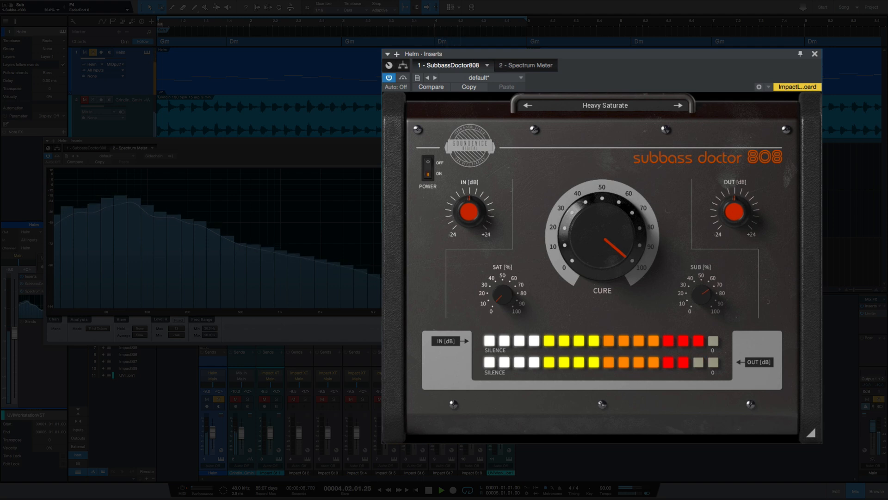
pyautogui.click(403, 78)
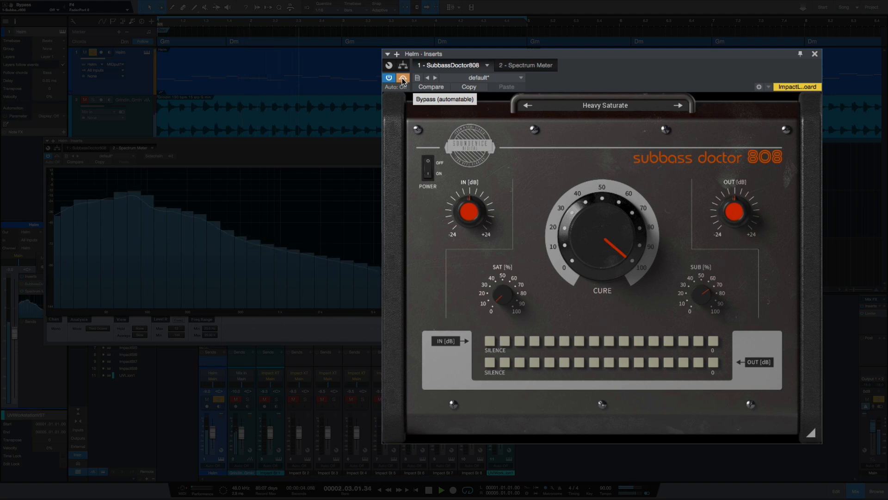
pyautogui.click(403, 79)
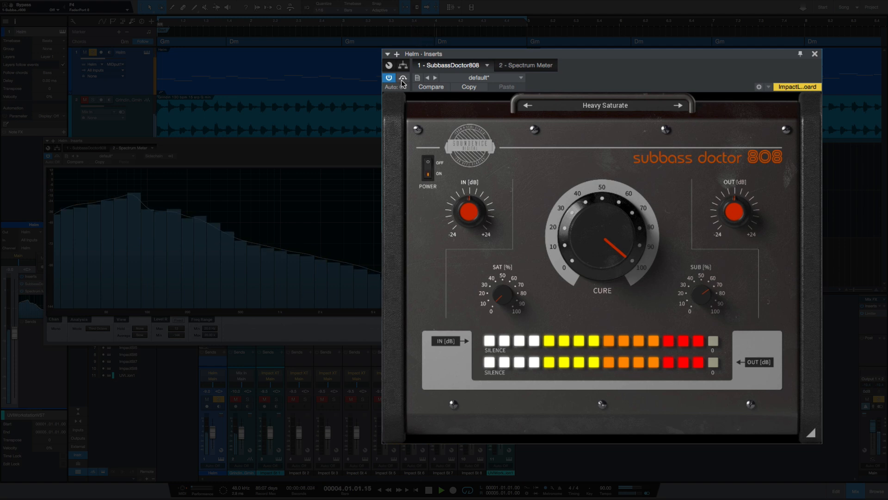
pyautogui.press('space')
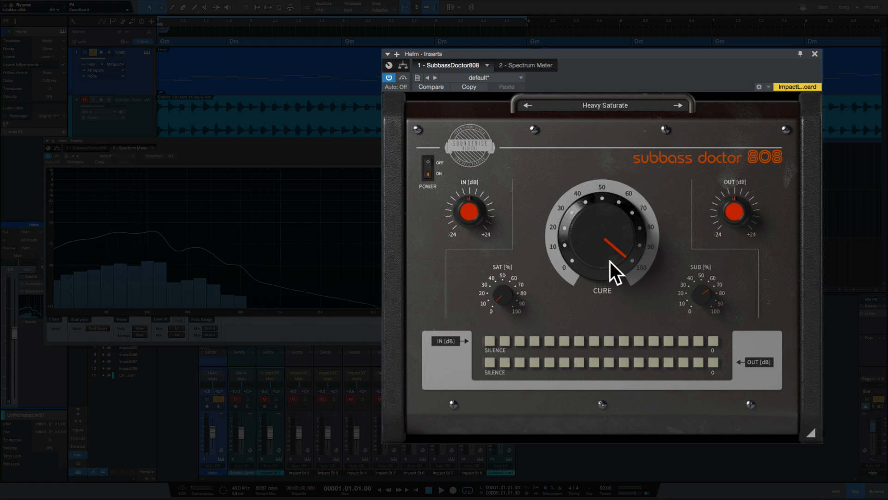
# - Raise the SAT and SUB amounts to 100% during playback and compare the result with the bypassed signal
pyautogui.press('space')
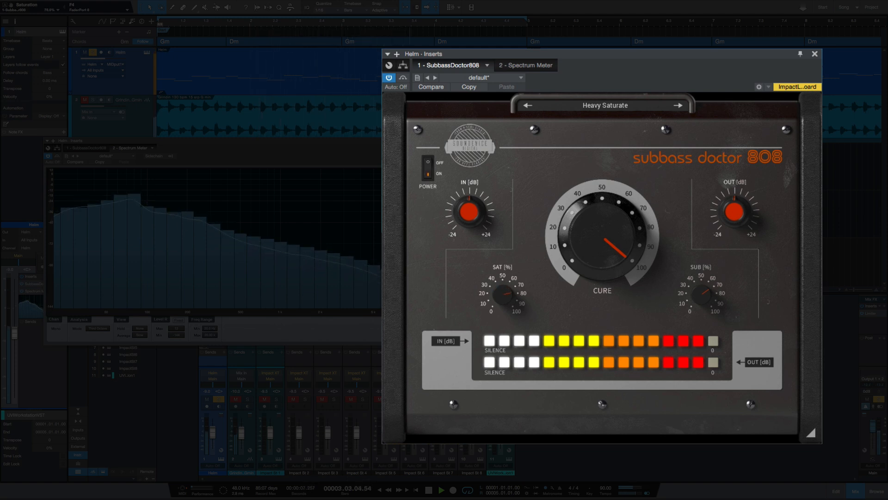
pyautogui.moveTo(510, 297); pyautogui.dragTo(511, 293)
pyautogui.moveTo(703, 295); pyautogui.dragTo(716, 301)
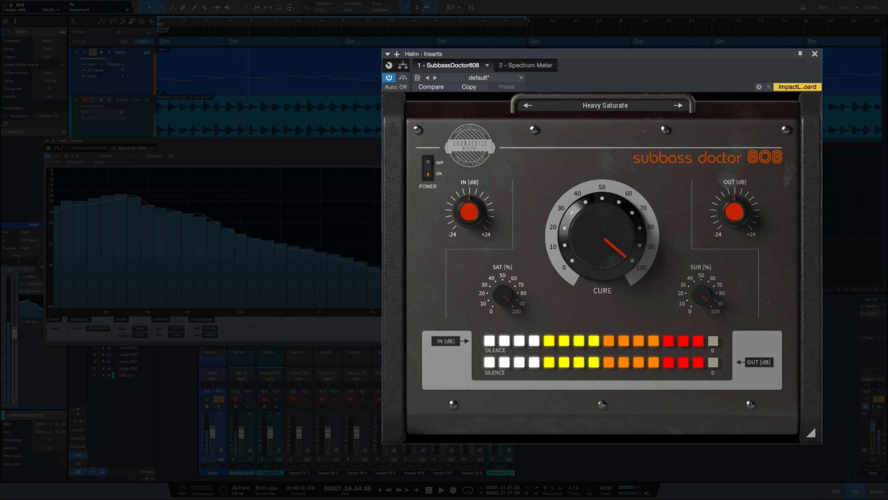
pyautogui.click(404, 78)
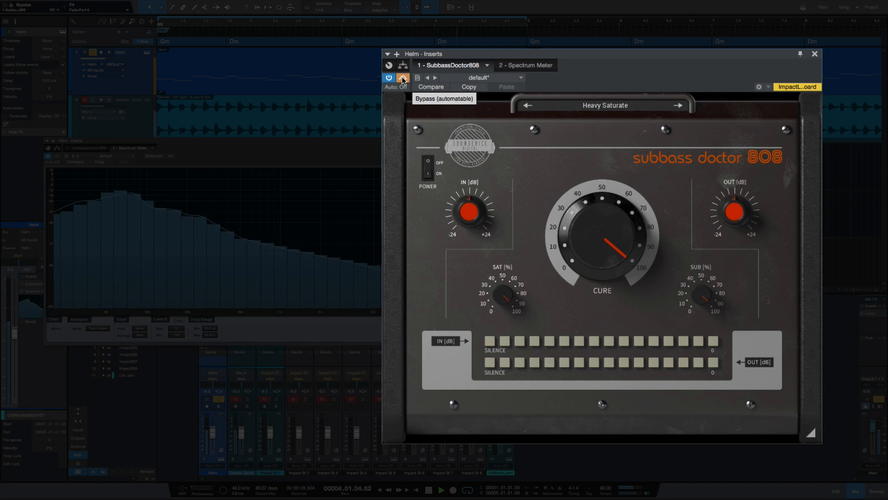
pyautogui.click(403, 78)
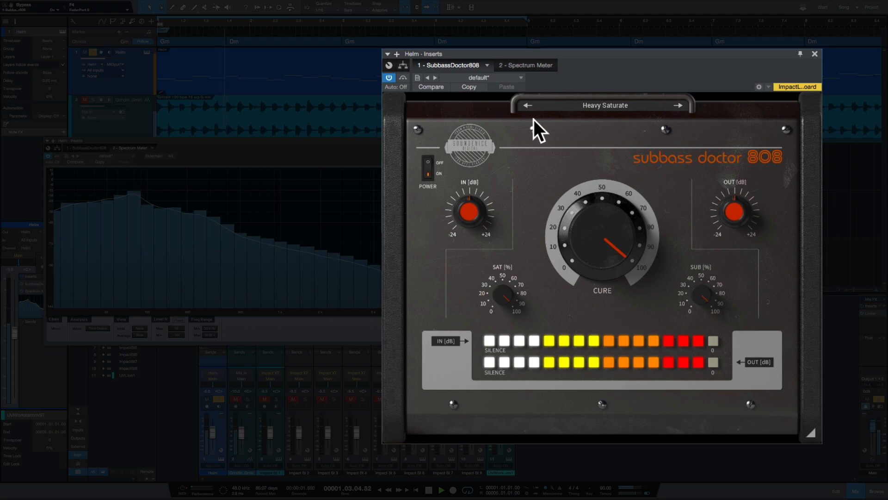
# - Lower SUB to about 60% and CURE to 50%, comparing the processed Helm sound with the bypassed signal
pyautogui.moveTo(718, 285); pyautogui.dragTo(718, 311)
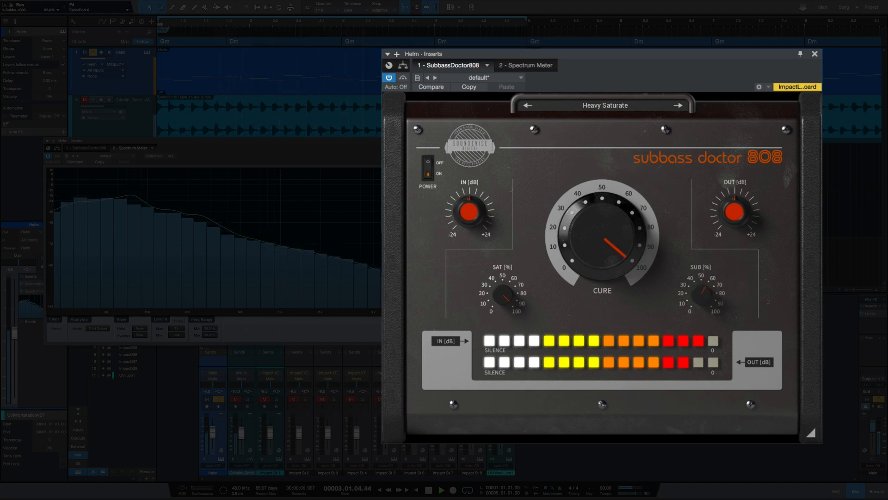
pyautogui.press('space')
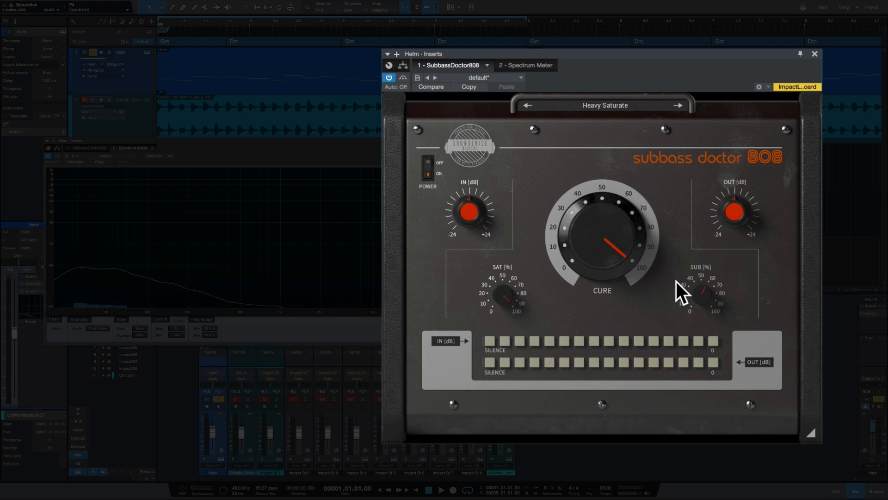
pyautogui.moveTo(620, 253); pyautogui.dragTo(615, 241)
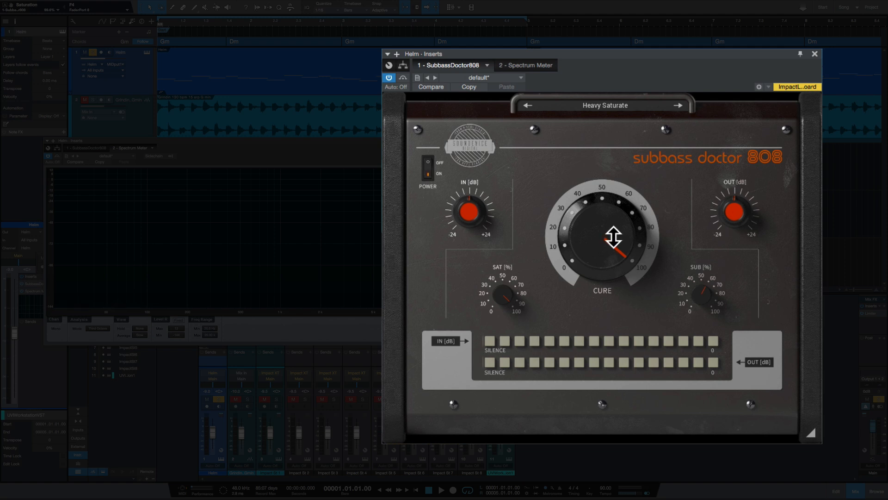
pyautogui.press('space')
pyautogui.moveTo(593, 252); pyautogui.dragTo(592, 311)
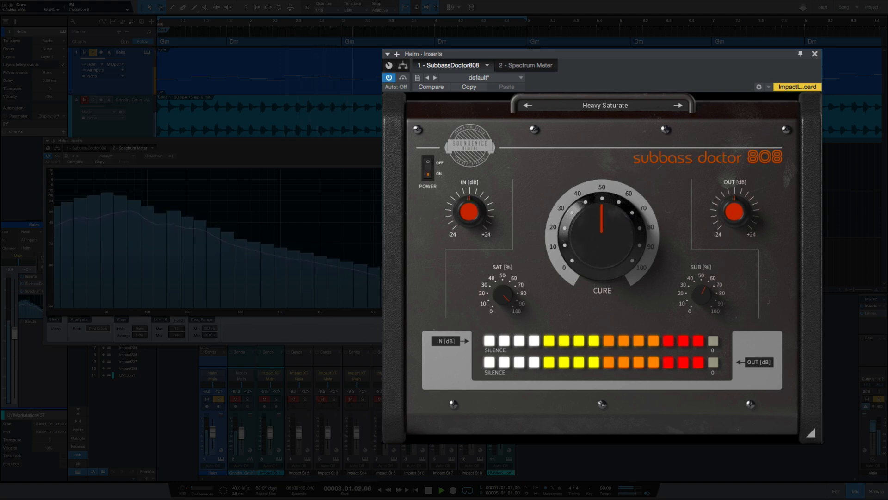
pyautogui.click(403, 79)
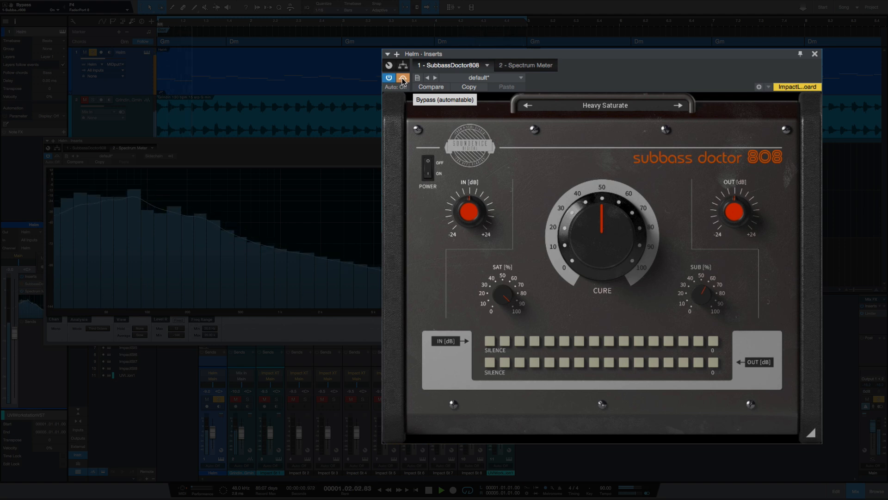
pyautogui.click(403, 79)
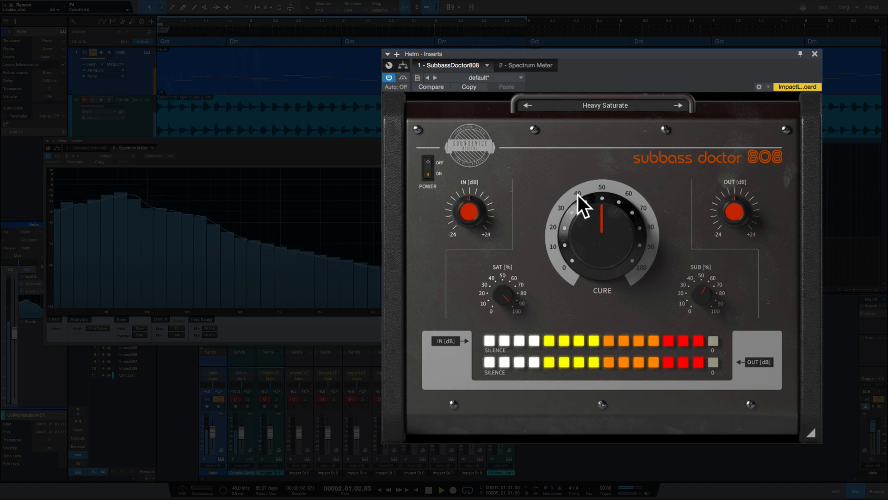
# - Lower the CURE amount to 0%, compare the processed sound with the bypassed signal, and stop playback
pyautogui.moveTo(581, 221); pyautogui.dragTo(582, 301)
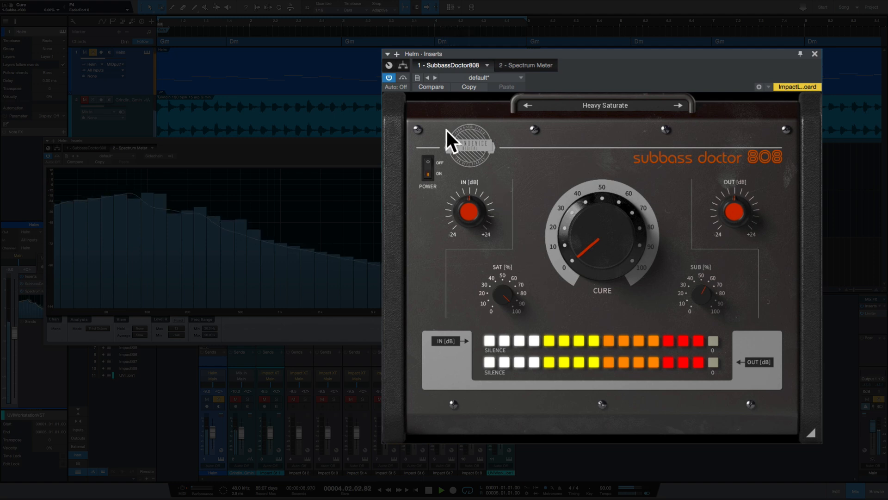
pyautogui.click(403, 78)
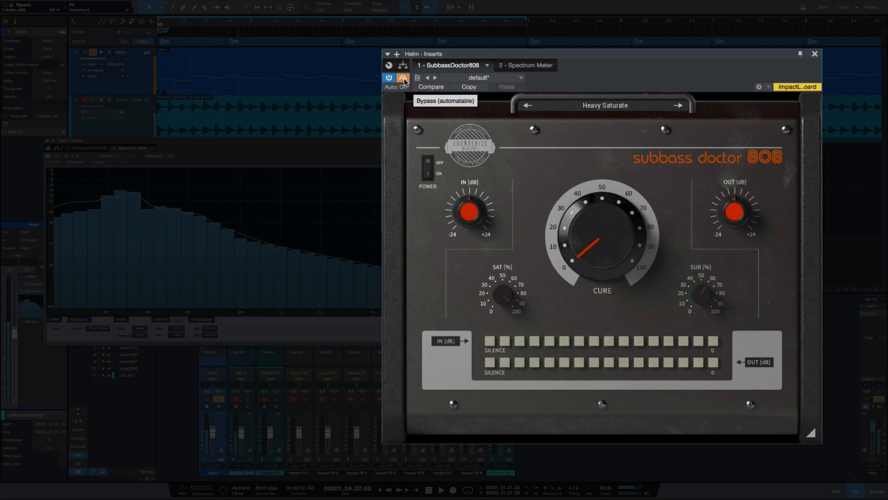
pyautogui.click(403, 78)
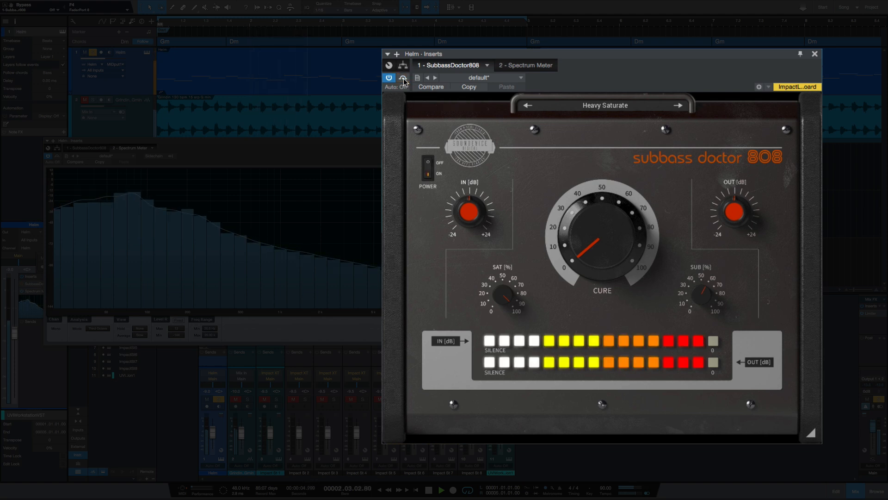
pyautogui.press('space')
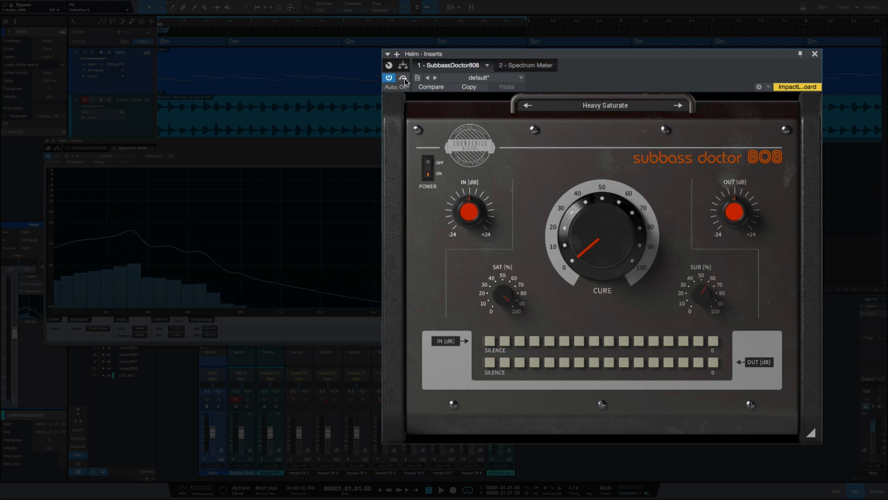
# - Play the mix with the second channel unmuted, comparing SubbassDoctor808 bypassed and active before stopping playback
pyautogui.press('space')
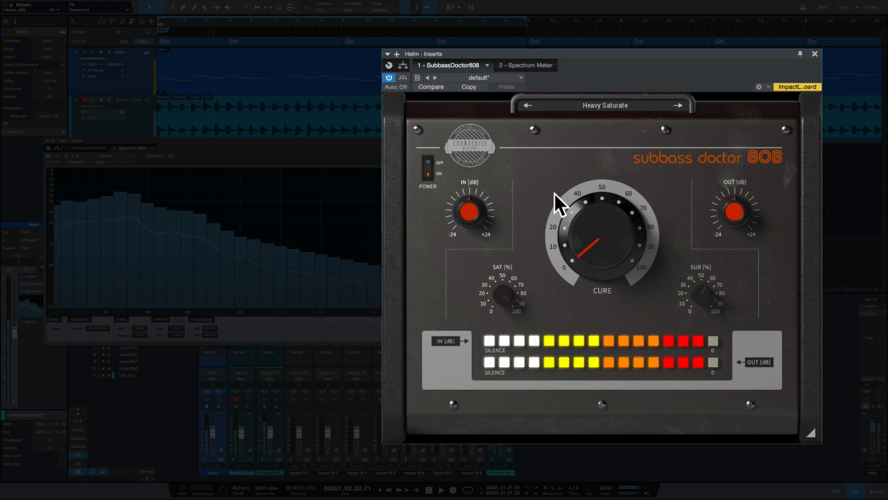
pyautogui.click(236, 400)
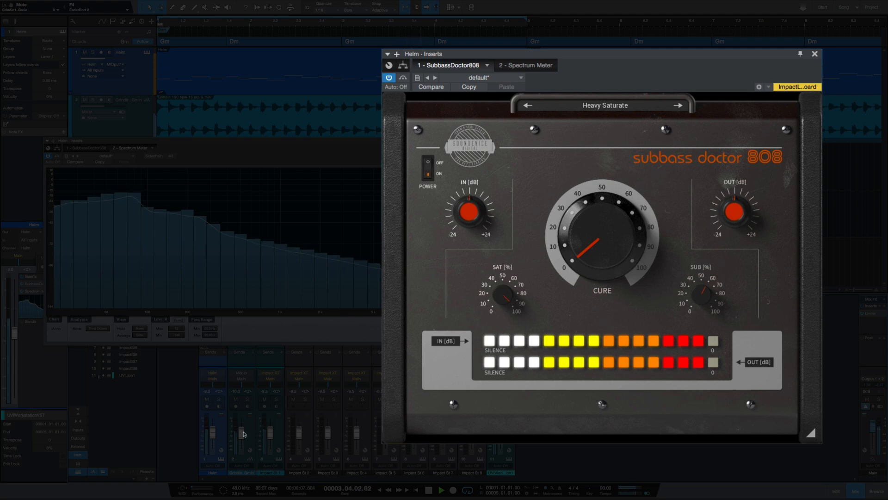
pyautogui.click(403, 78)
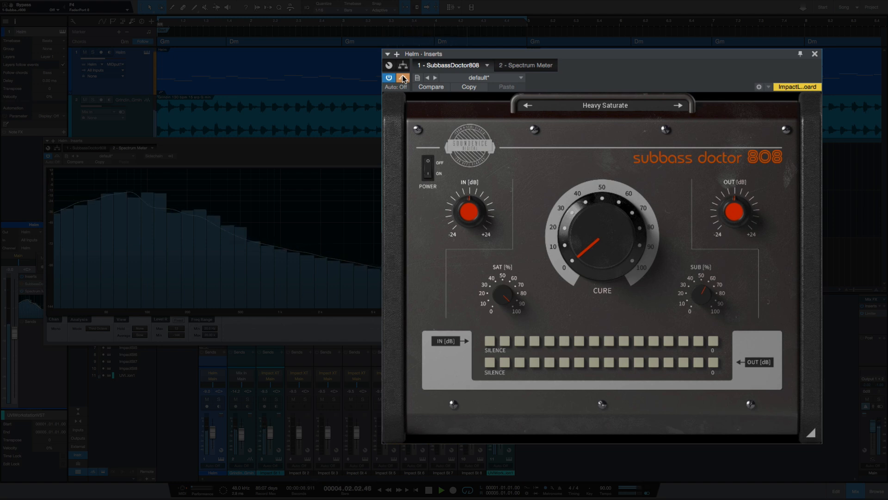
pyautogui.click(403, 78)
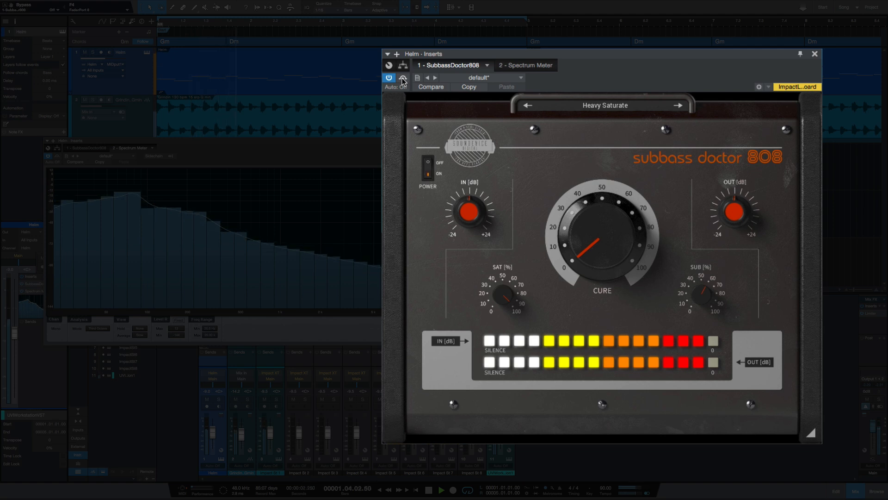
pyautogui.press('space')
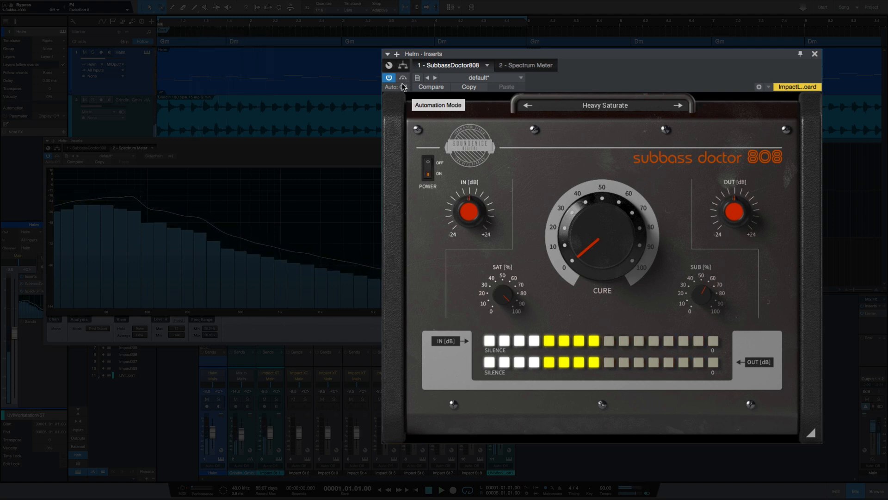